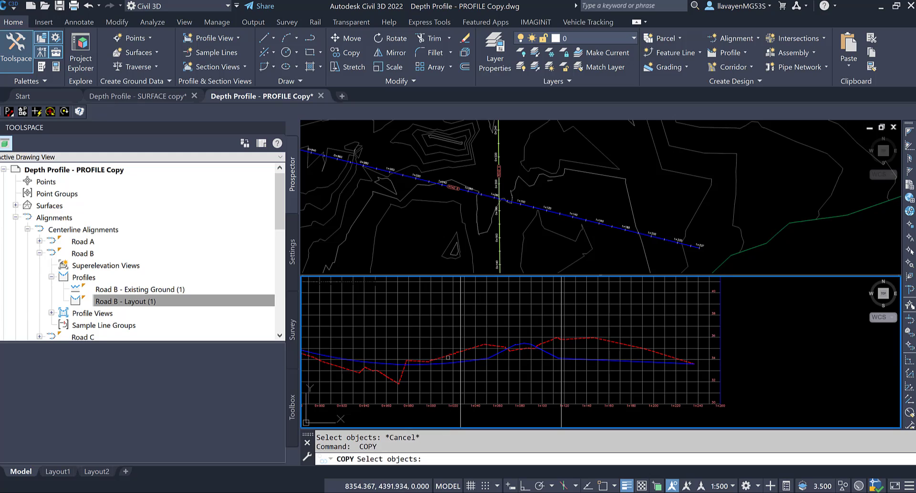
- Copy the red existing ground profile of Road B in place, using the default zero displacement
left_click(448, 356)
key("Return")
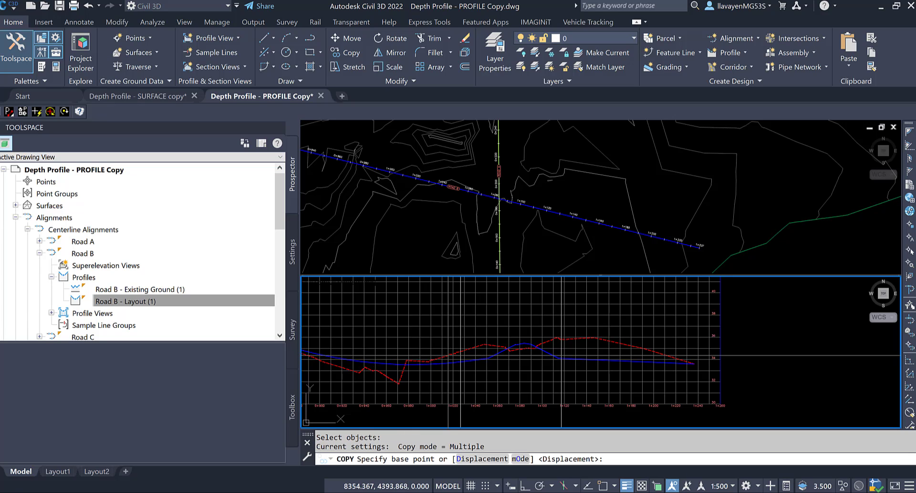
key("Return")
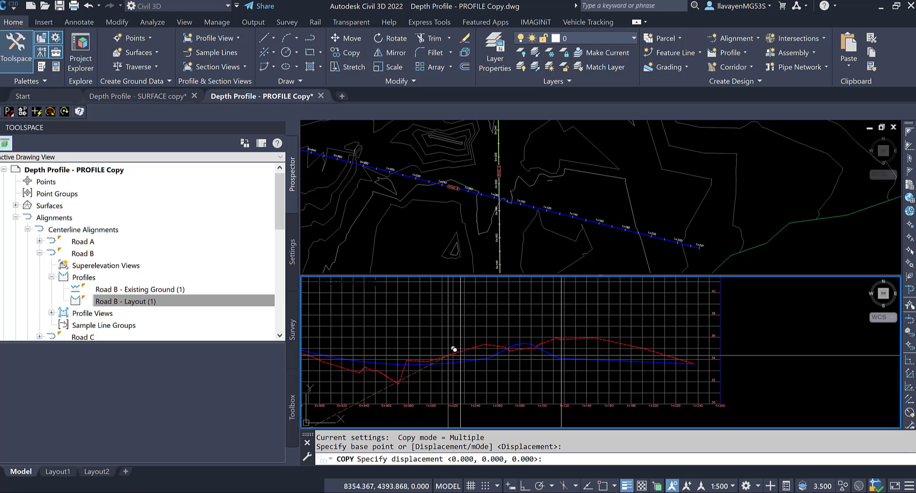
key("Return")
key("Return")
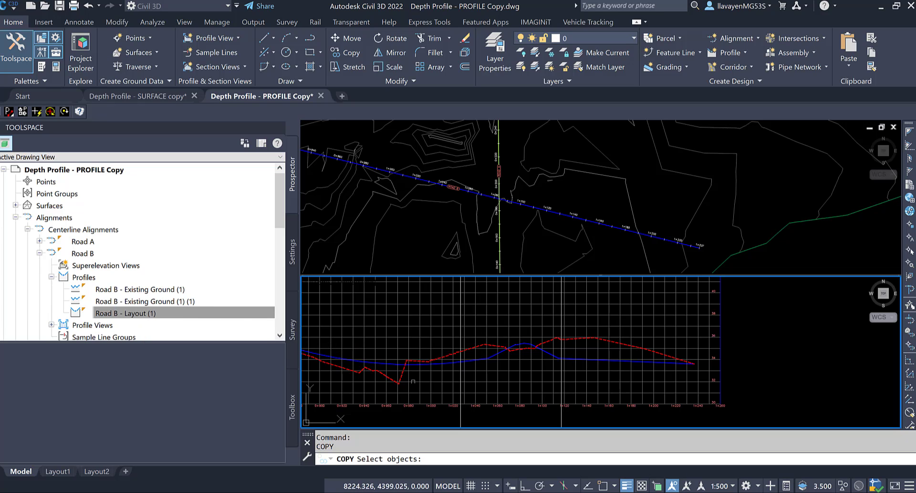
key("Escape")
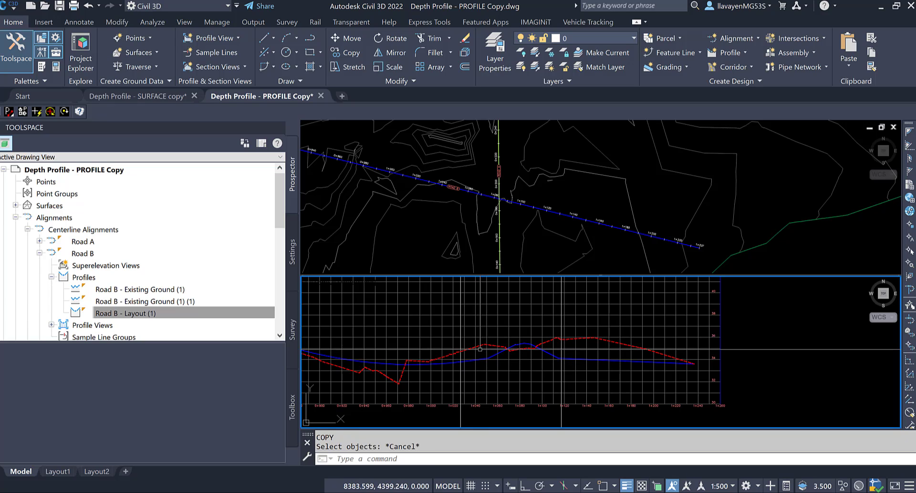
- Rename the copied profile as Road B - Existing Ground - DEPTH and set its object style to Existing Ground Depth
right_click(201, 306)
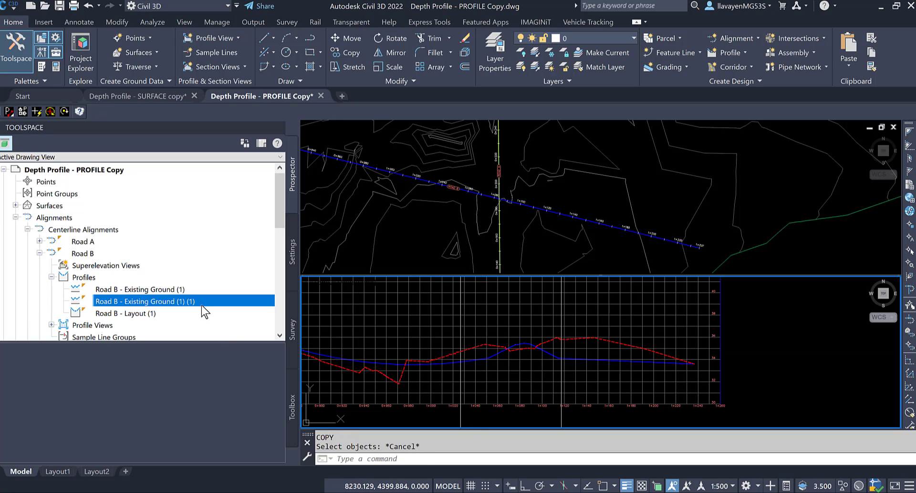
left_click(233, 312)
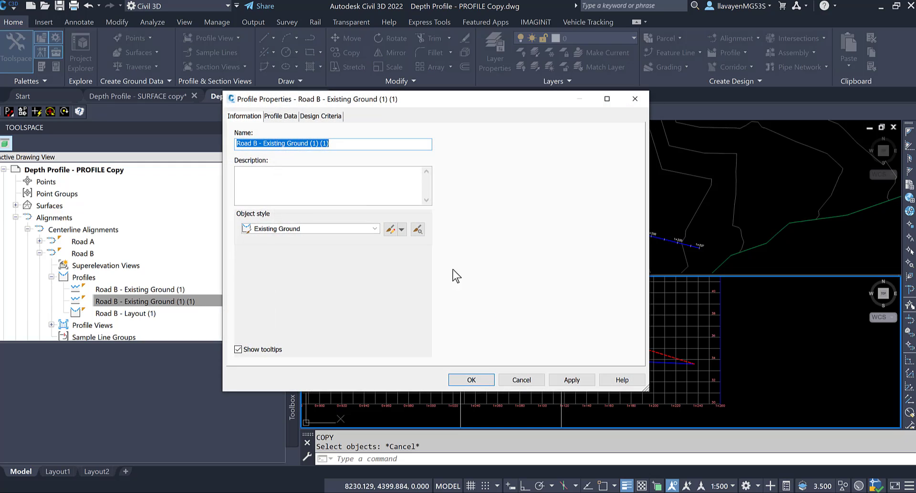
left_click_drag(308, 144, 358, 141)
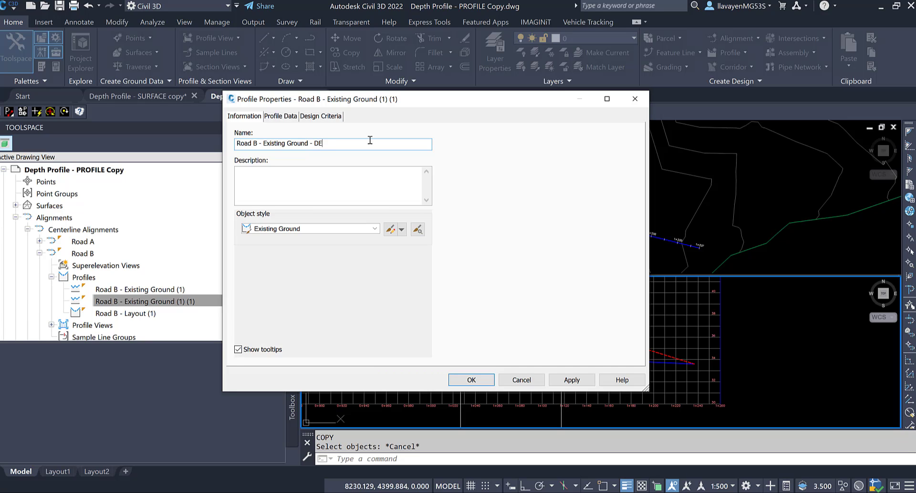
left_click(348, 230)
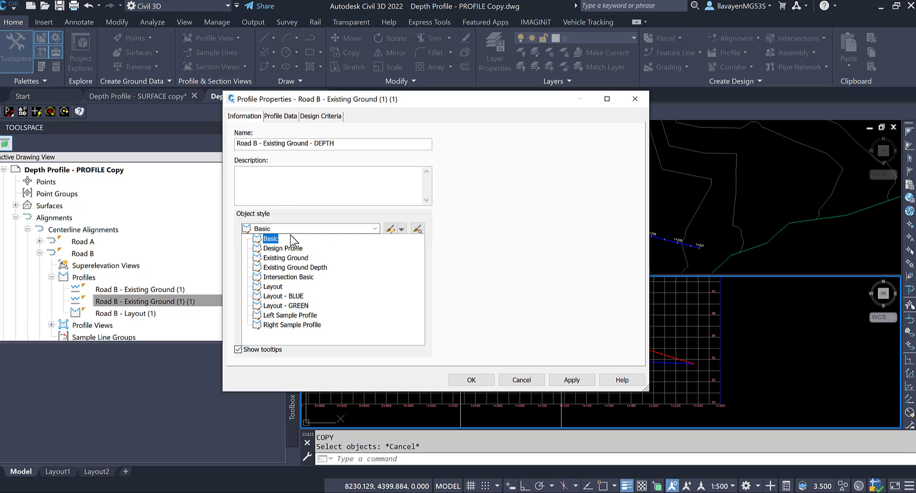
left_click(305, 267)
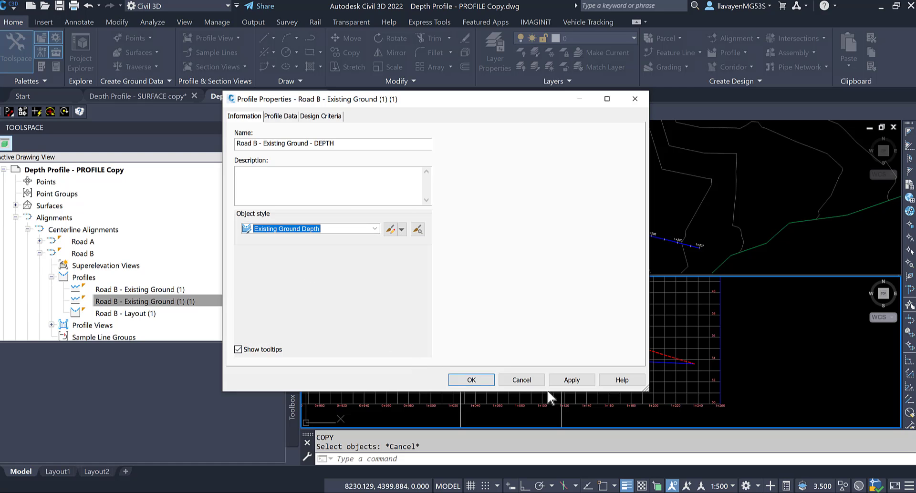
left_click(466, 380)
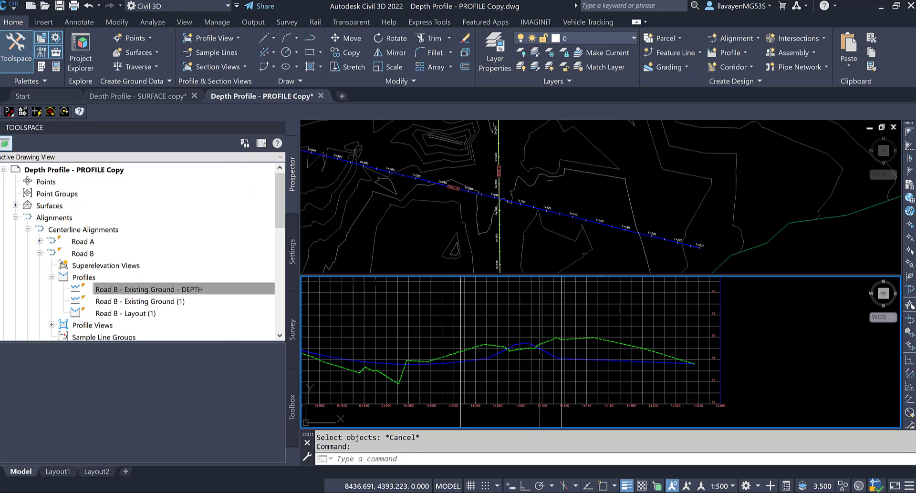
- Try to shift the green depth profile downward in the profile view with the Move command
key("Escape")
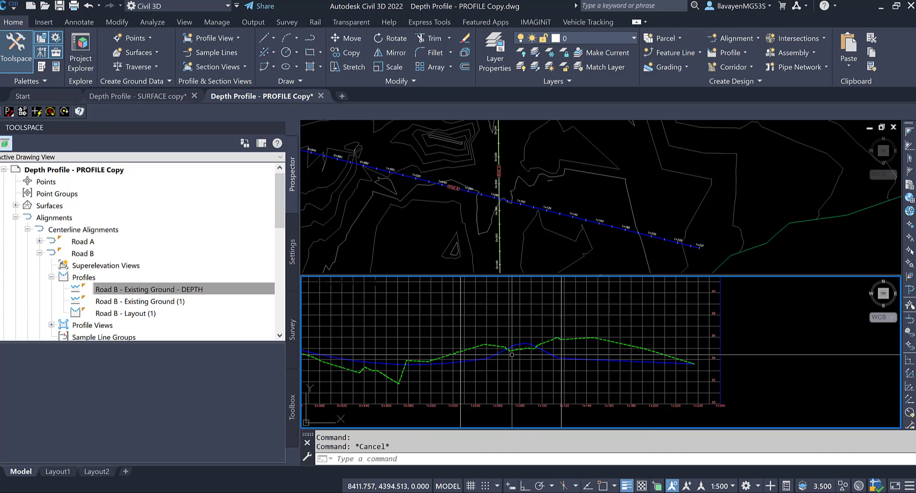
type("m")
key("Return")
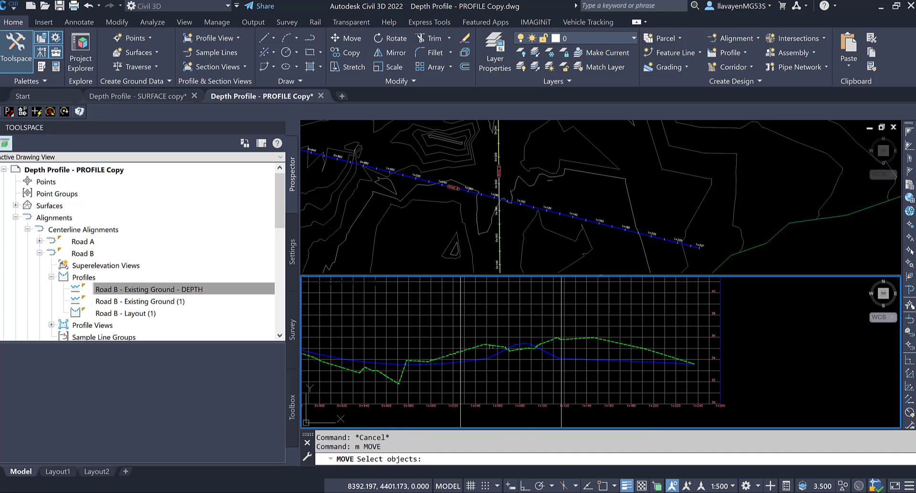
left_click(491, 347)
key("Return")
left_click(507, 362)
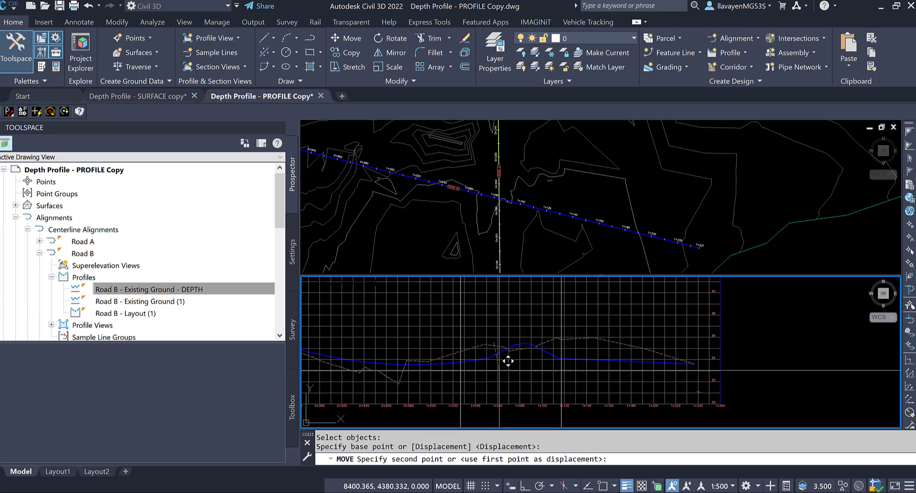
left_click(508, 366)
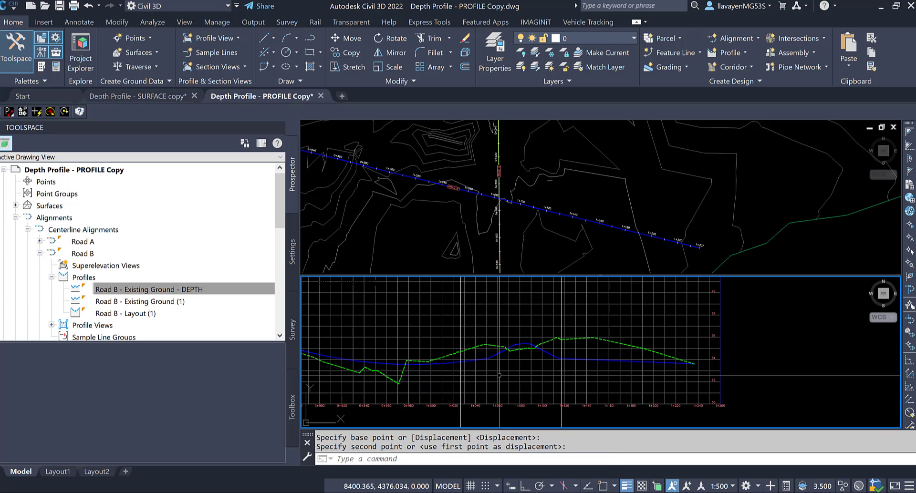
- Make the Road B - Existing Ground - DEPTH profile static by changing its update mode in the profile data
left_click(448, 356)
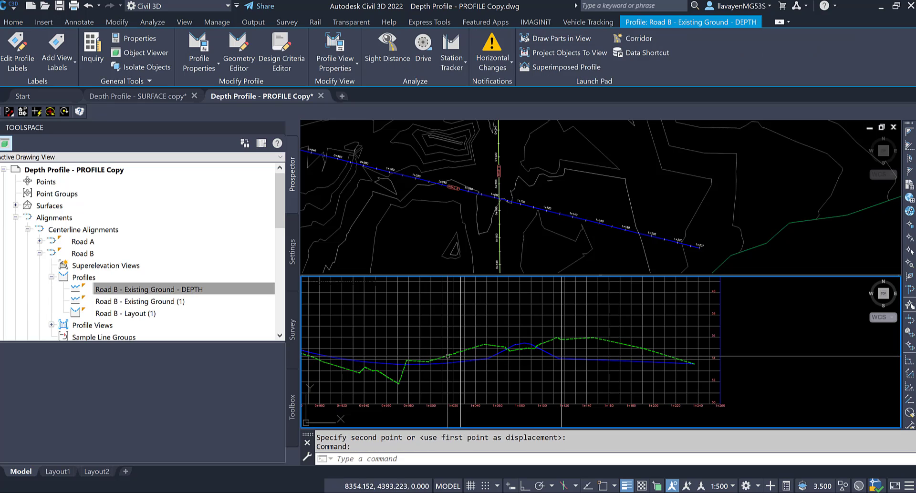
right_click(439, 312)
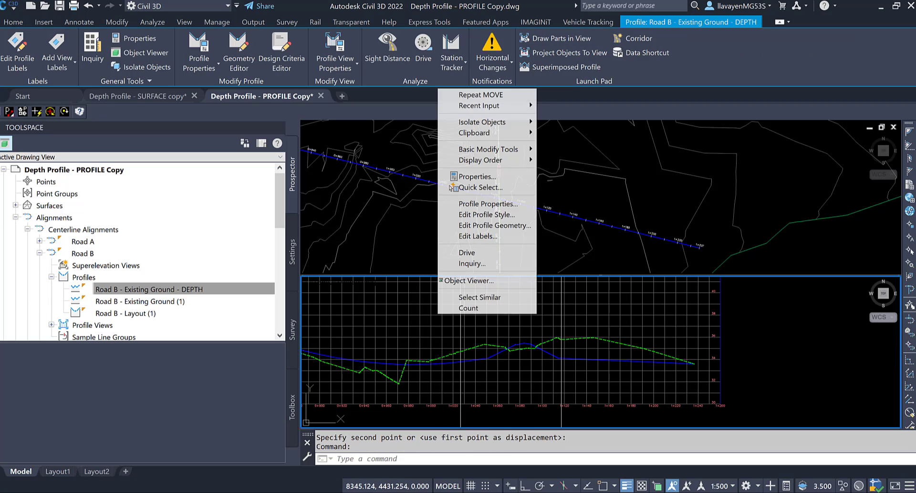
left_click(482, 204)
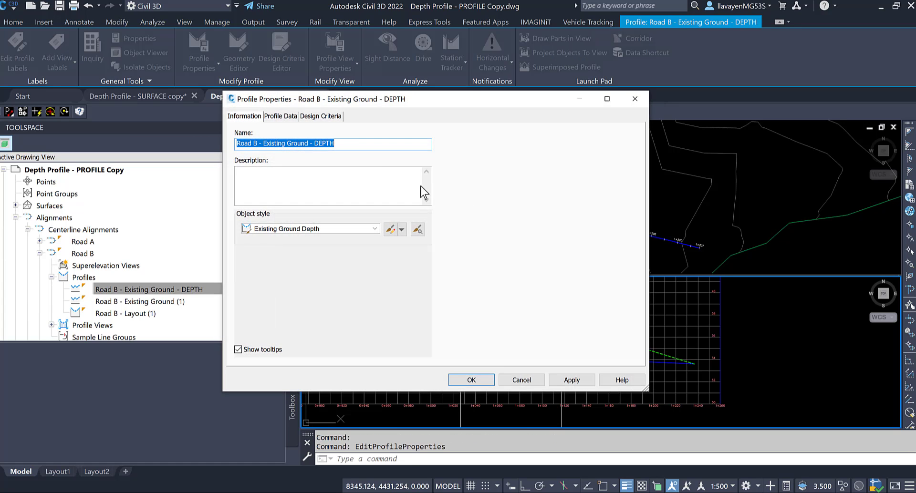
left_click(281, 116)
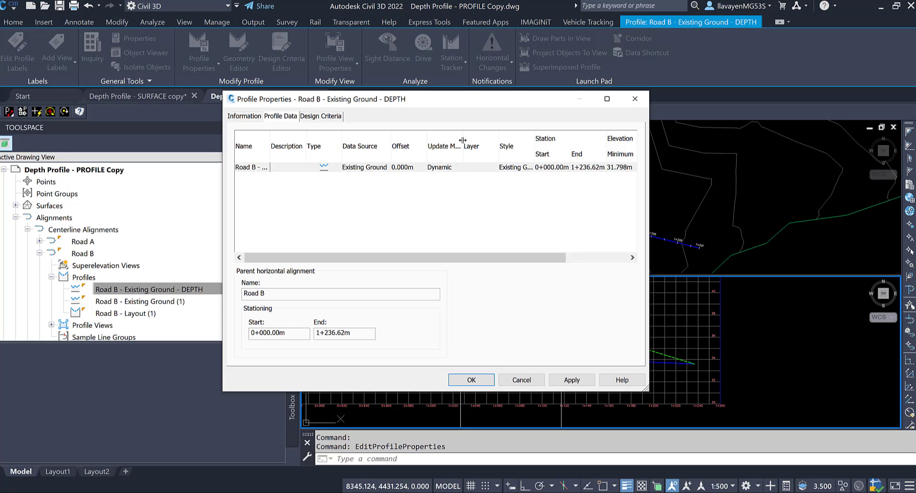
left_click_drag(461, 144, 491, 144)
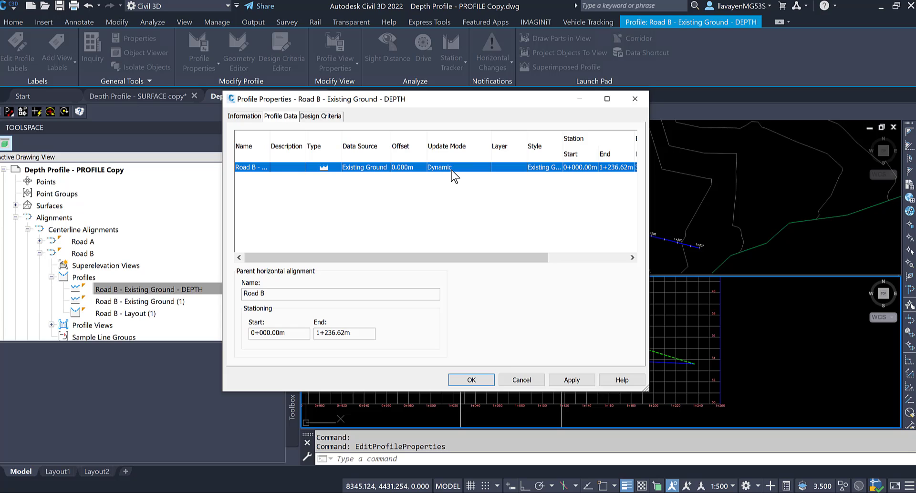
left_click(452, 168)
left_click(435, 169)
left_click(443, 177)
left_click(473, 381)
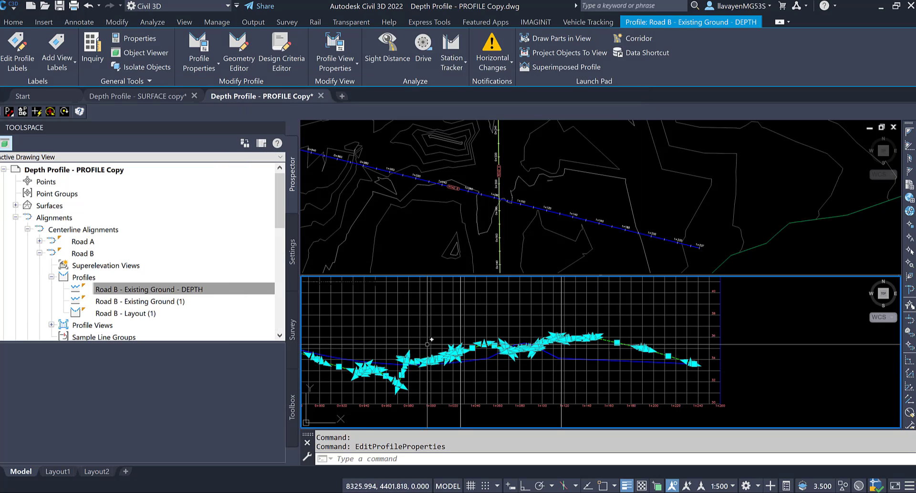
- Lower all PVIs of the depth profile by a negative elevation change using its profile geometry tools
right_click(501, 300)
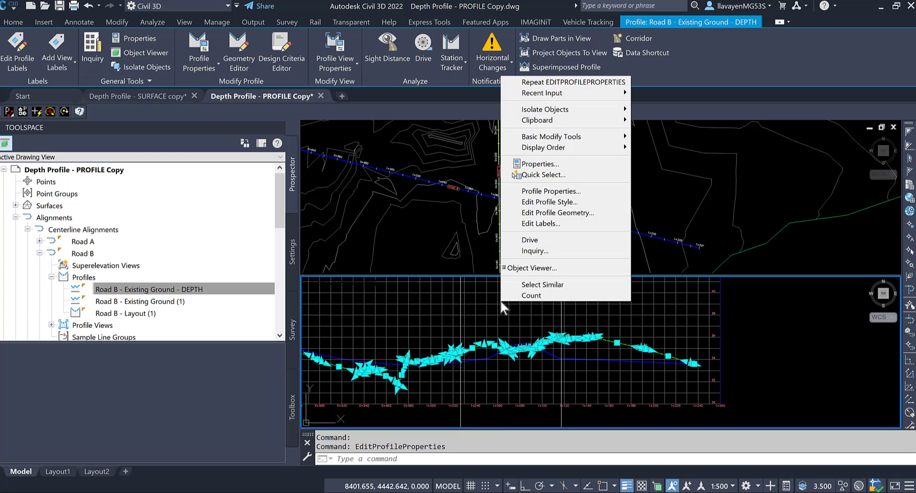
left_click(559, 214)
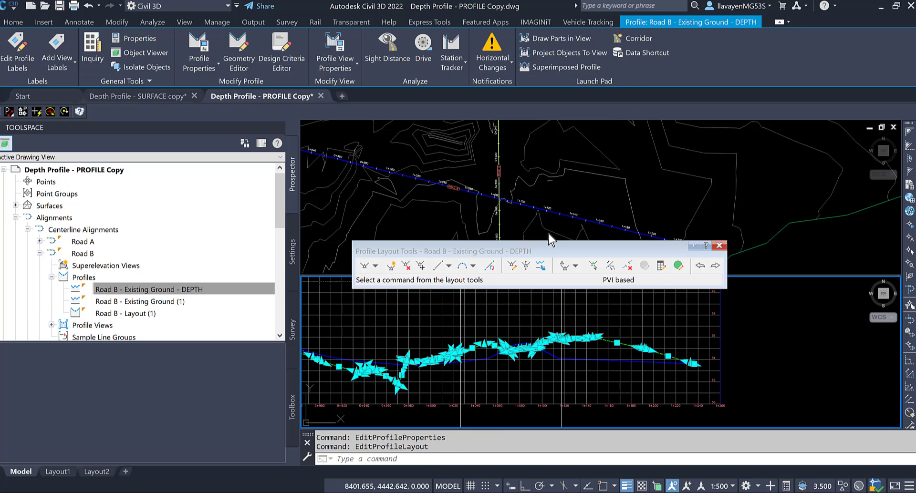
left_click(526, 267)
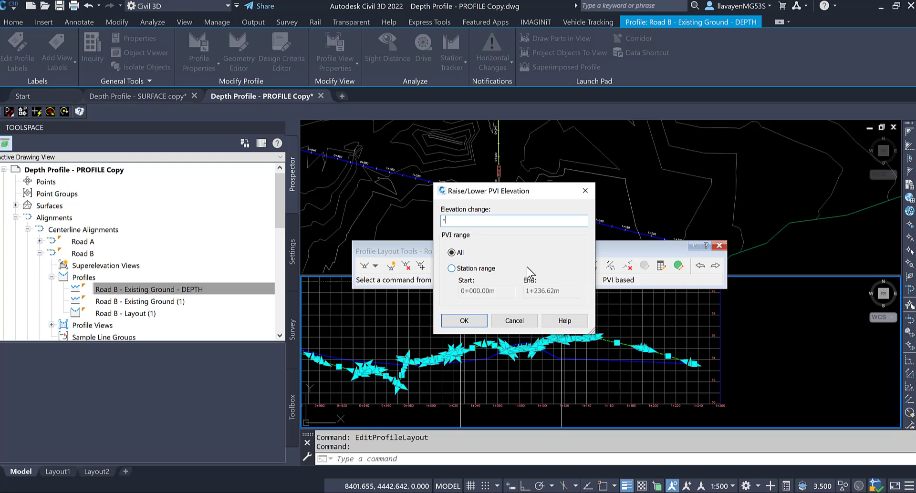
left_click(486, 321)
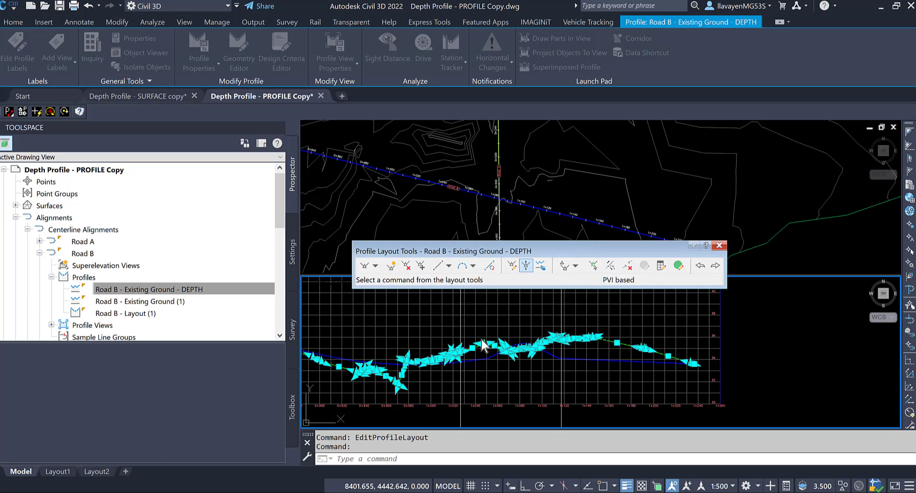
key("Escape")
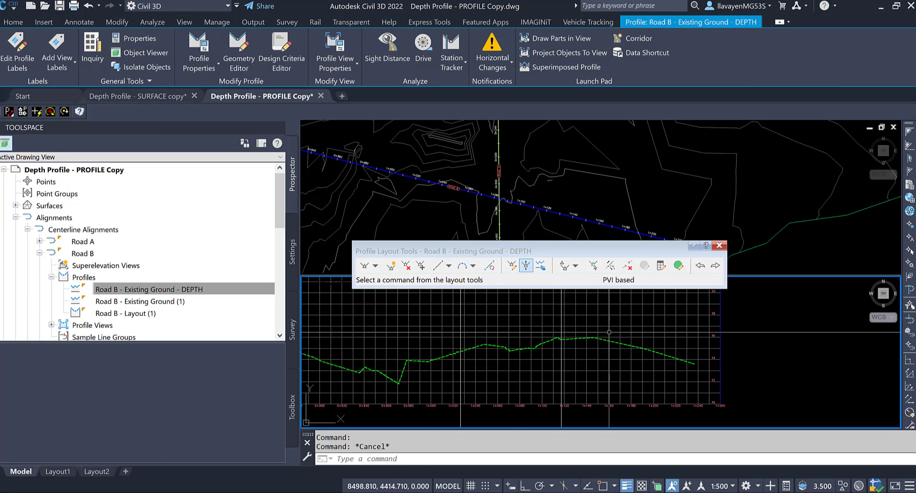
left_click(719, 246)
- Raise all PVIs of the green depth profile by an elevation change of 20 m
middle_click_drag(543, 319, 582, 370)
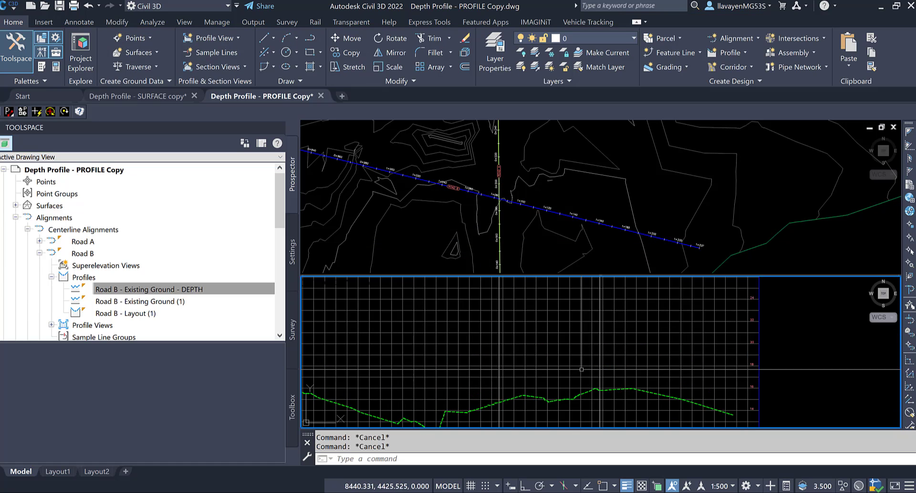
scroll(581, 369, "down", 3)
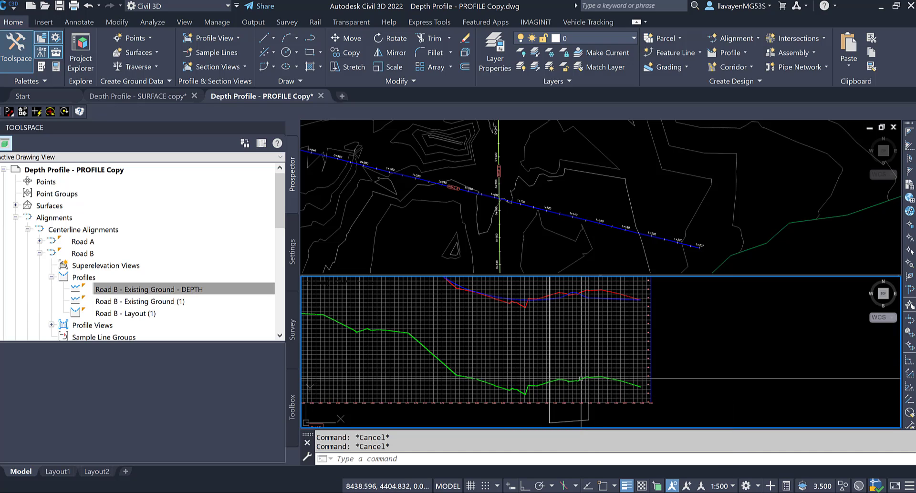
left_click(579, 382)
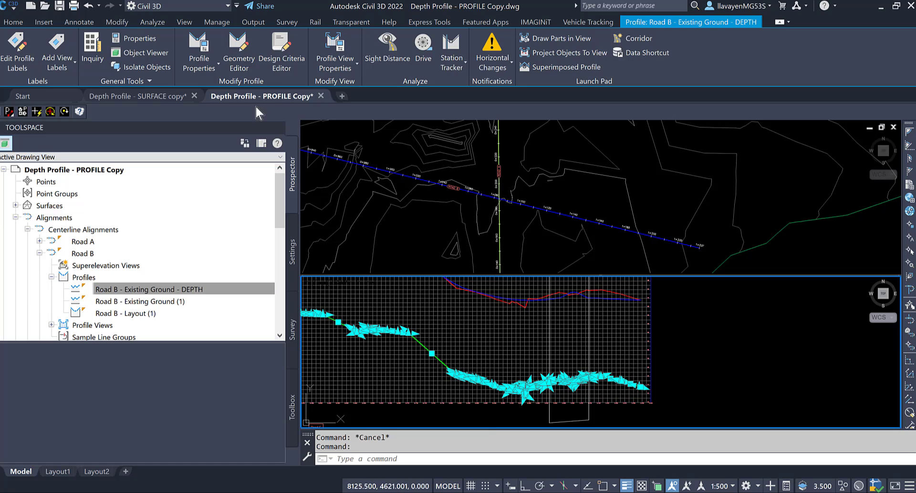
left_click(235, 61)
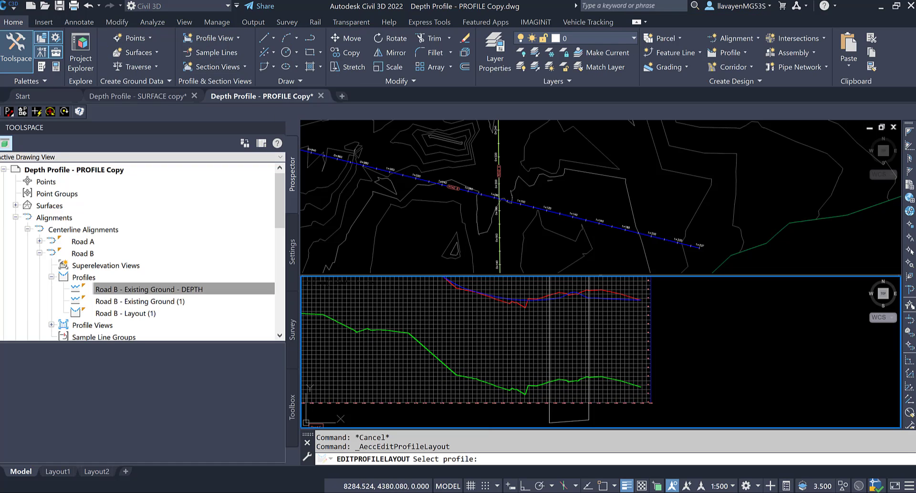
left_click(510, 378)
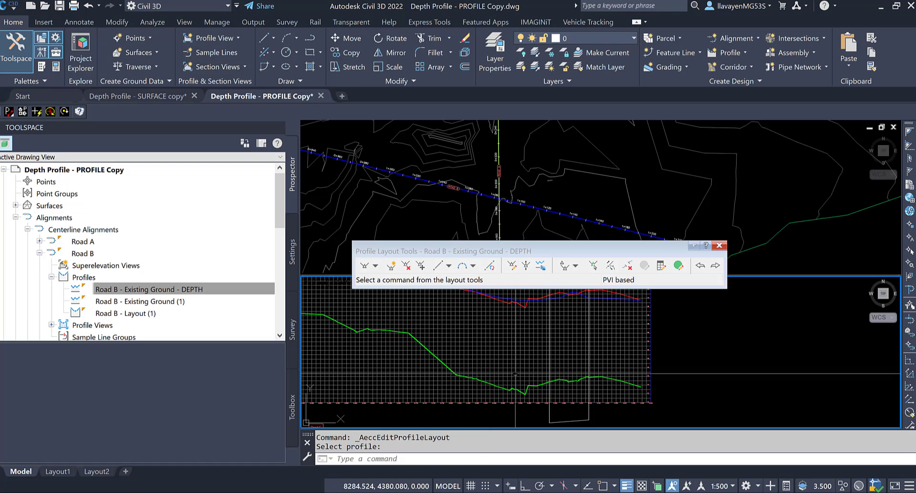
left_click(521, 266)
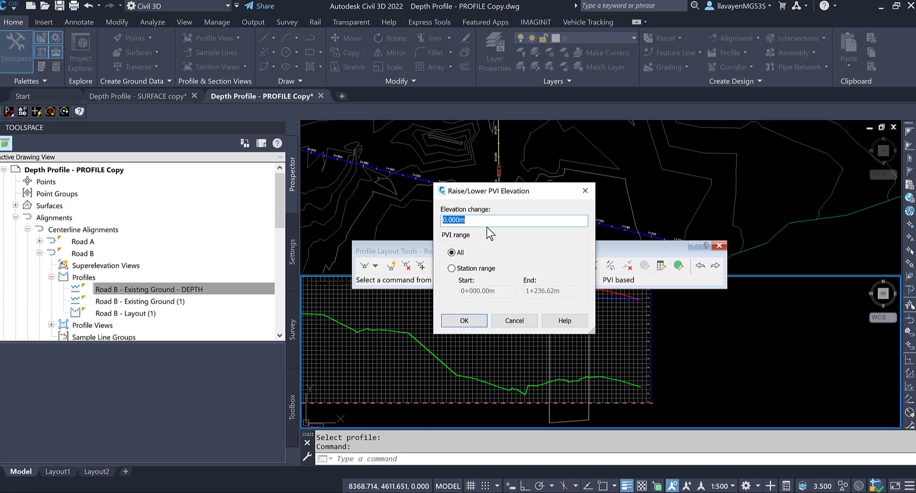
type("20")
left_click(466, 320)
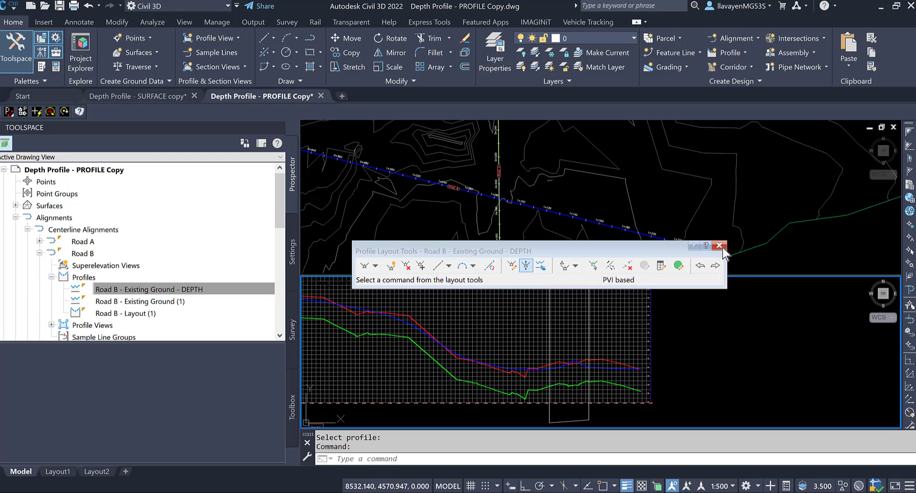
key("Escape")
key("Escape")
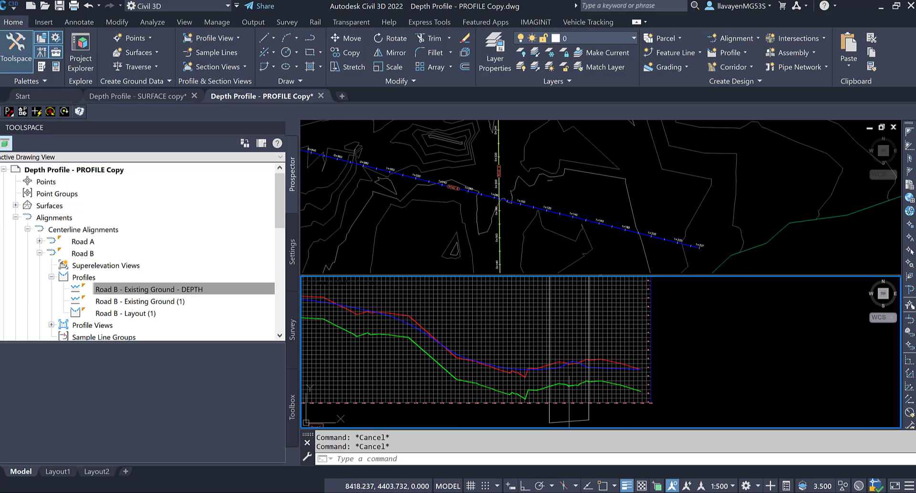
scroll(538, 401, "up", 5)
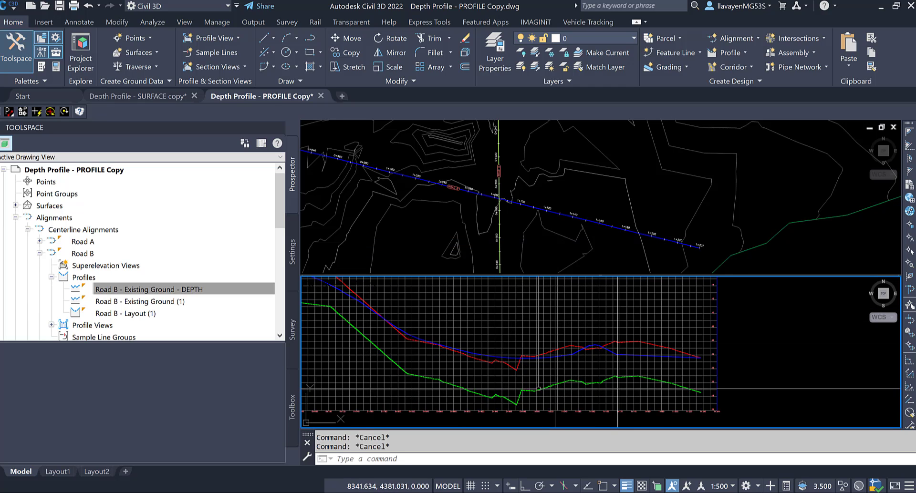
middle_click_drag(523, 359, 508, 329)
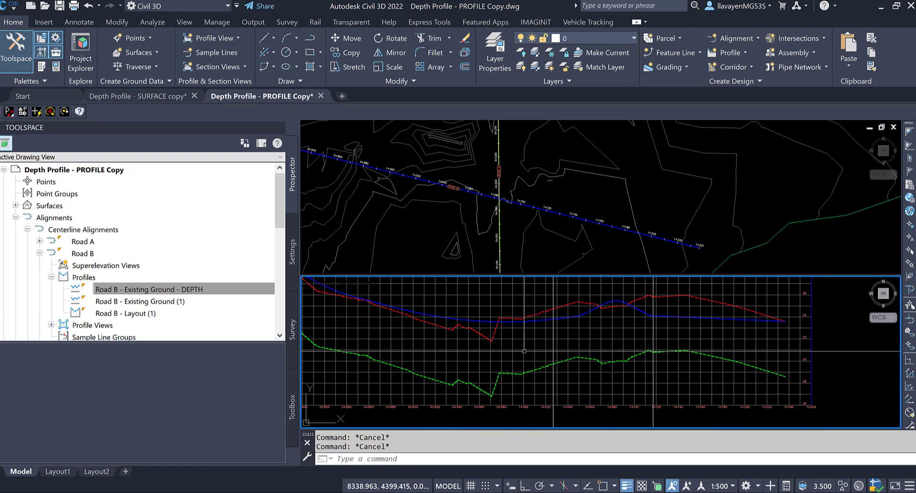
- Check the vertical exaggeration in the graph settings of the Road B profile view's style
left_click(518, 350)
right_click(517, 348)
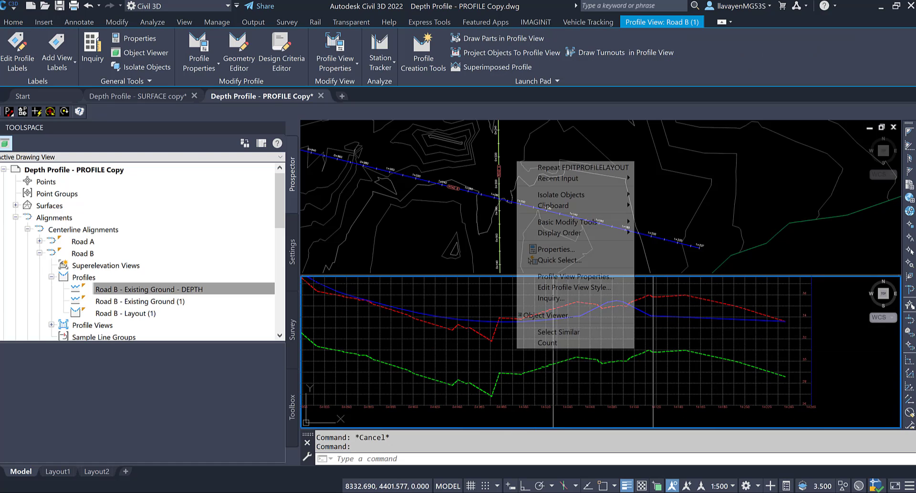
left_click(593, 287)
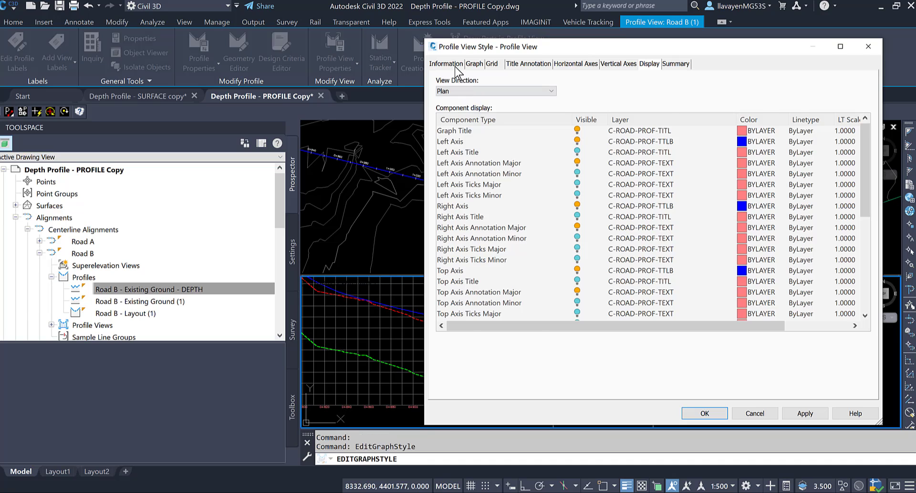
left_click(453, 64)
left_click(478, 64)
double_click(769, 104)
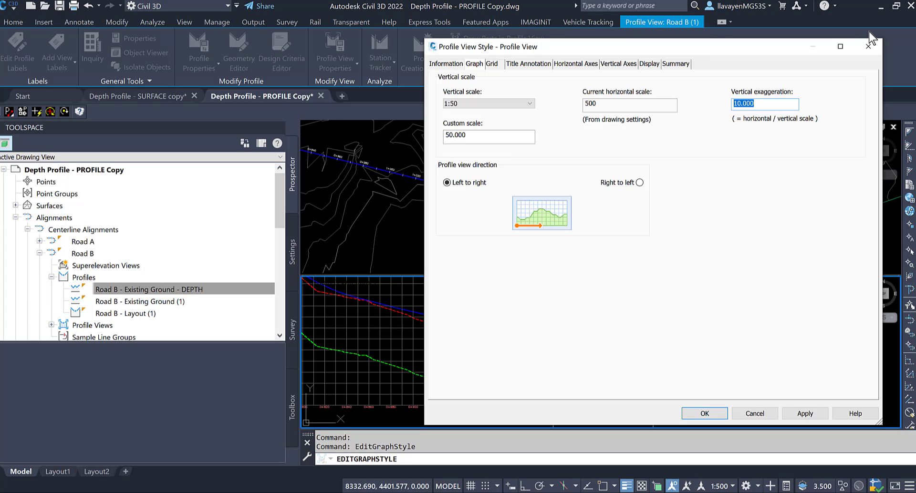
left_click(868, 46)
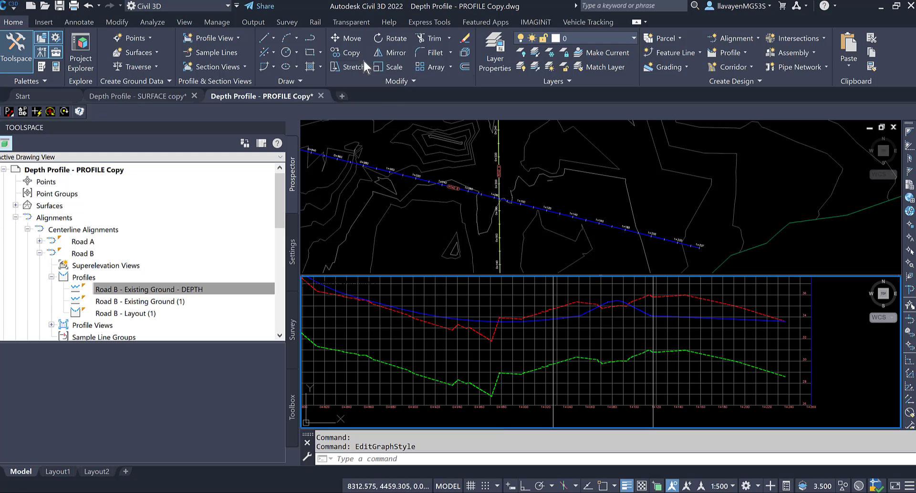
- Move the green depth profile straight up by 10 units in the profile view, with Ortho on
left_click(354, 37)
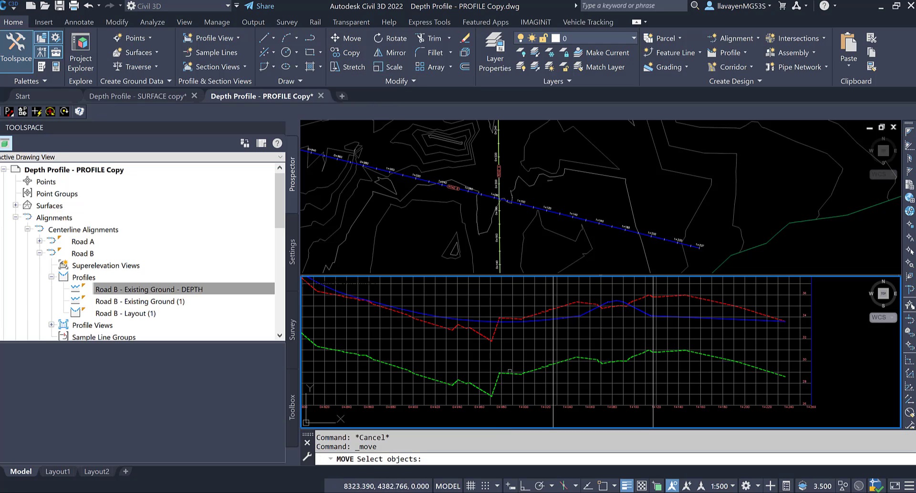
left_click(563, 363)
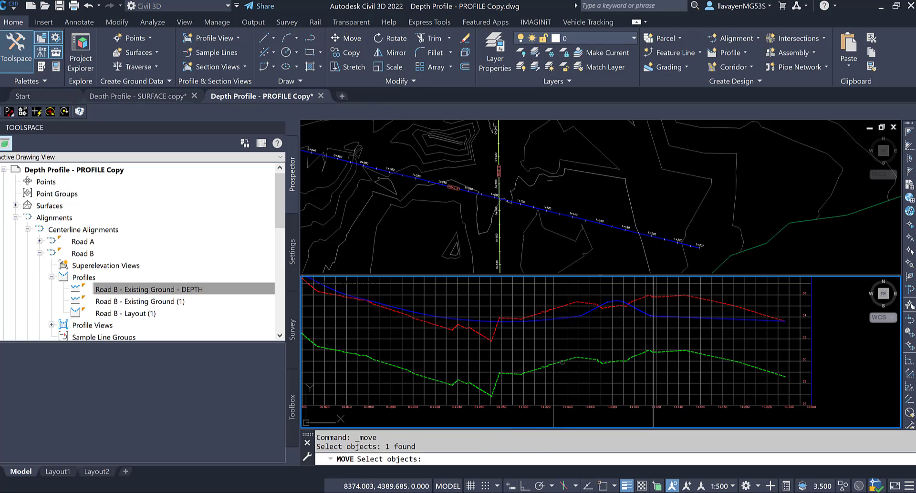
key("Return")
left_click(592, 358)
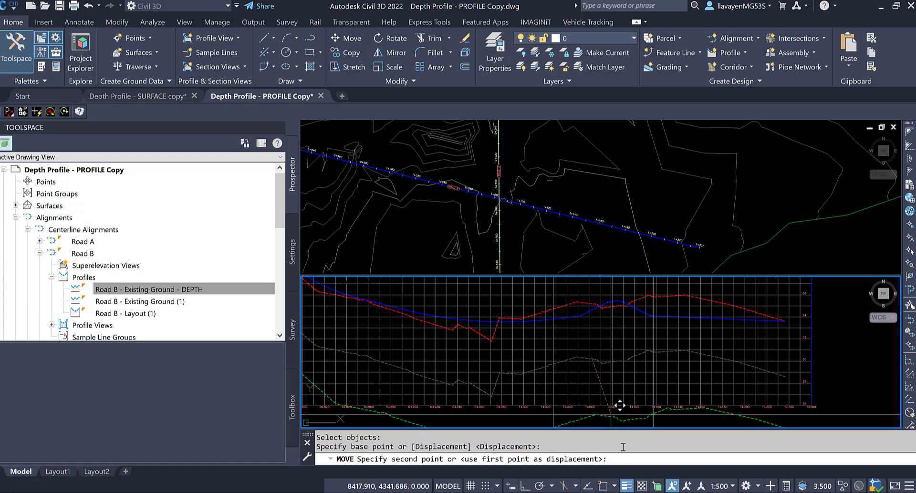
left_click(526, 486)
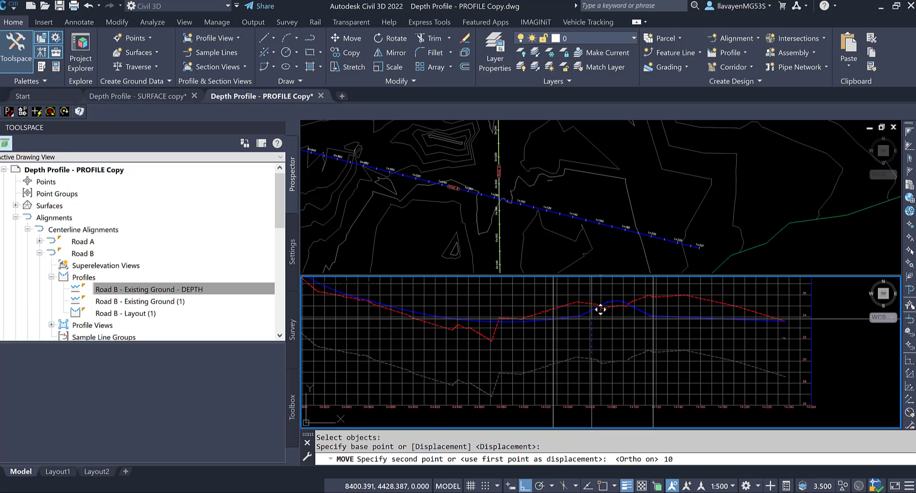
key("Return")
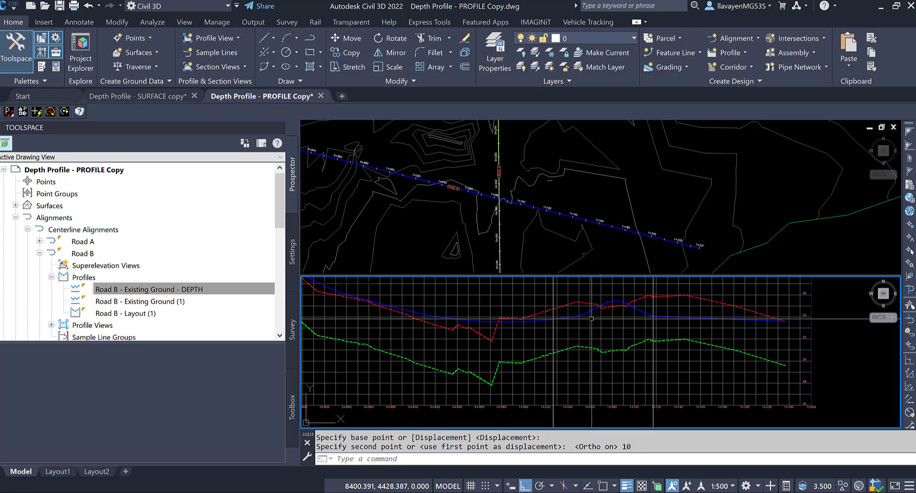
- Stretch the eastern end of the Road B alignment straight north in the plan view
left_click(658, 248)
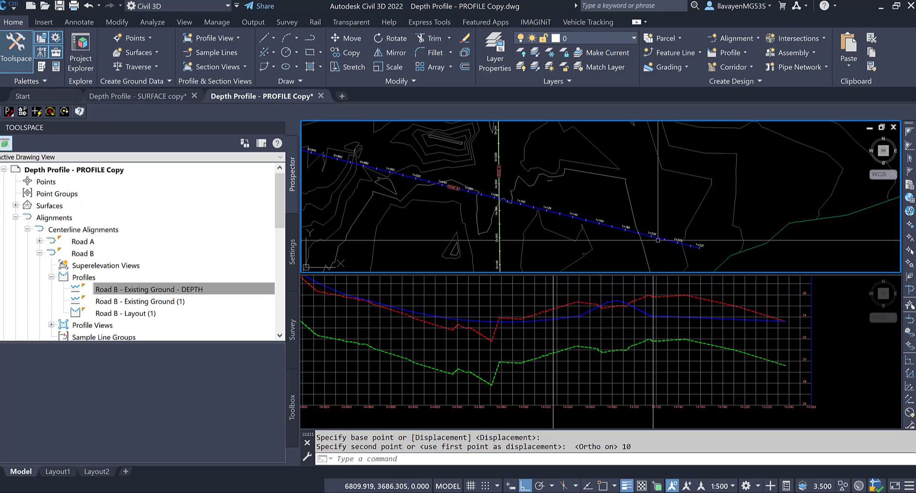
left_click(678, 240)
left_click(699, 247)
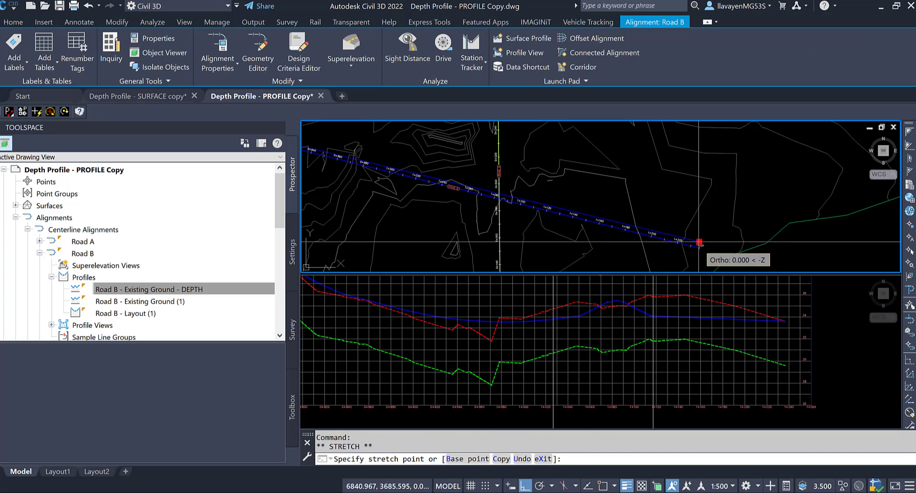
left_click(699, 189)
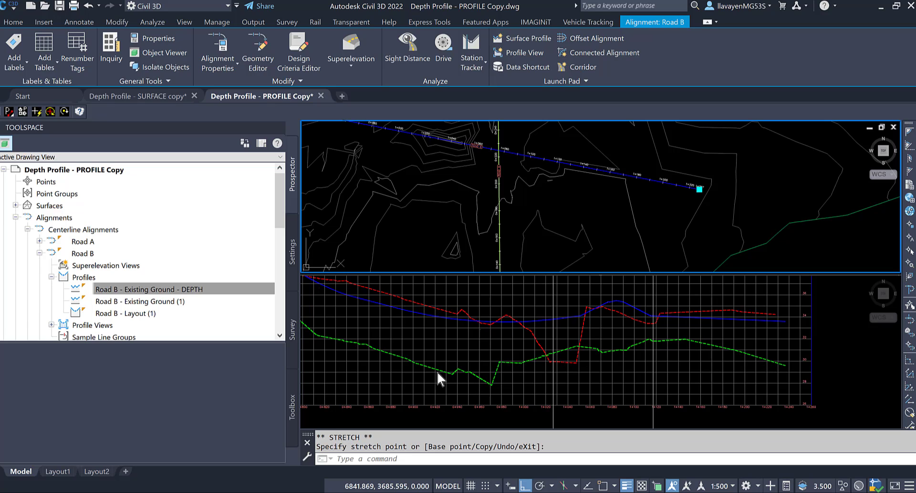
left_click(697, 371)
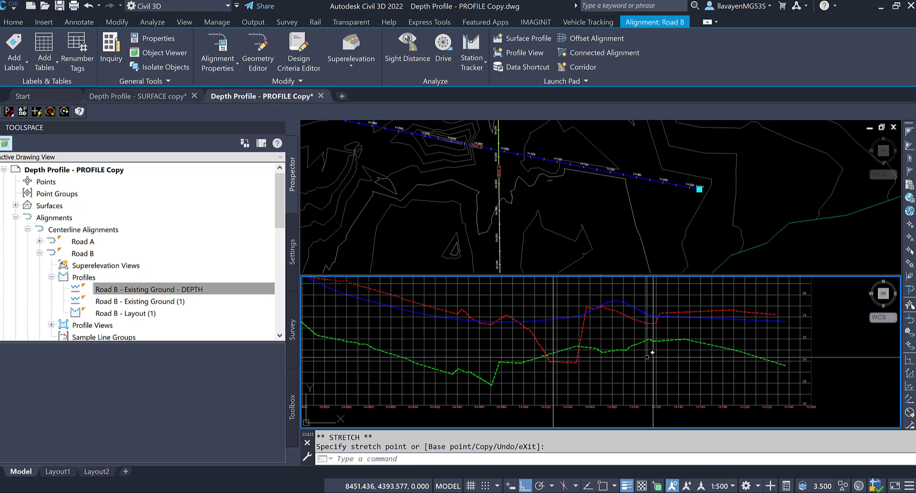
left_click(632, 348)
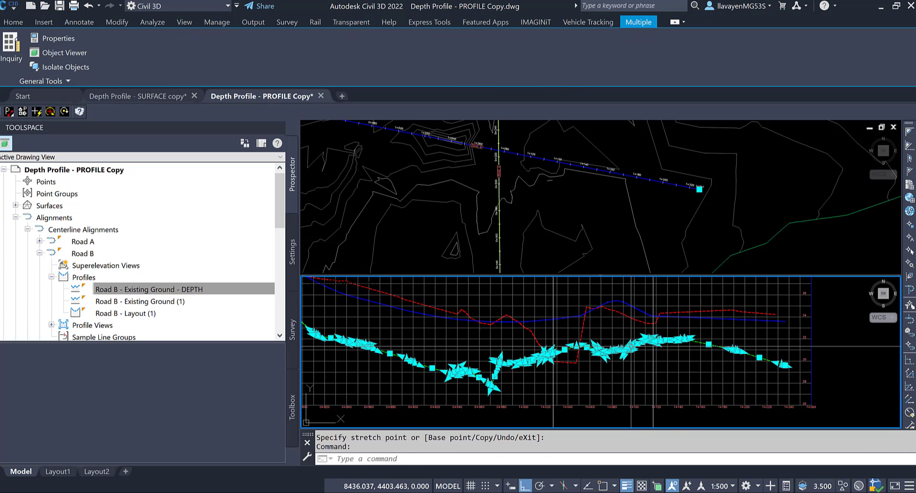
right_click(623, 361)
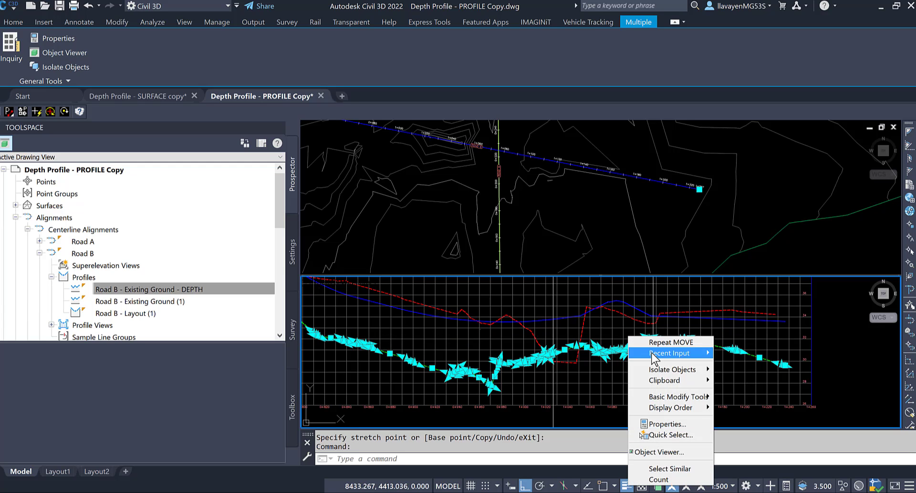
key("Escape")
key("Escape")
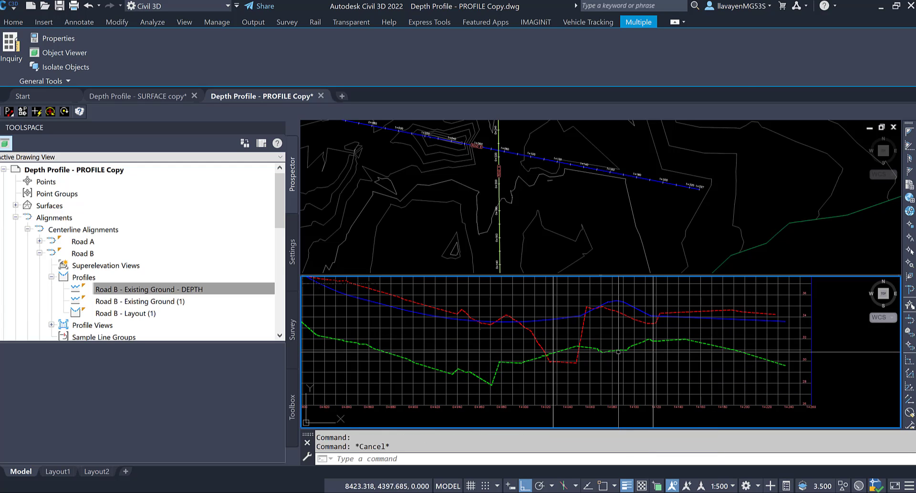
key("Escape")
- Set the update mode of the Road B - Existing Ground - DEPTH profile to Dynamic and apply it
left_click(635, 345)
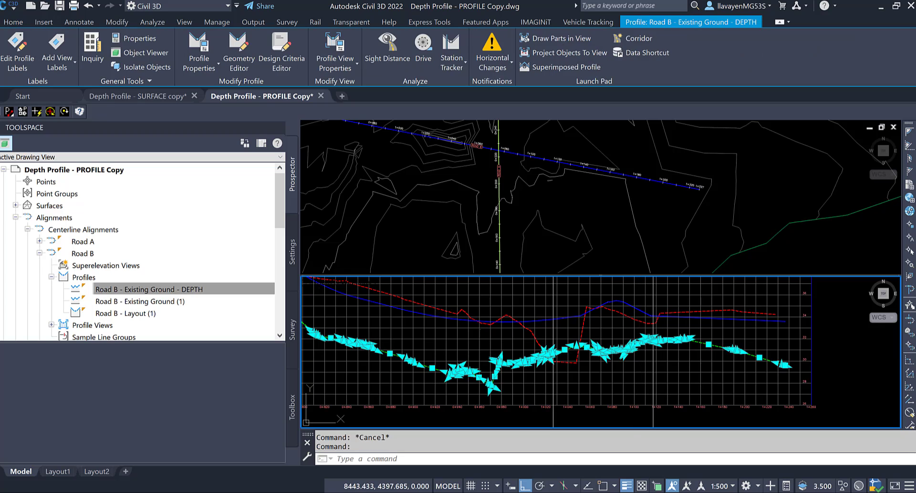
right_click(638, 352)
left_click(686, 244)
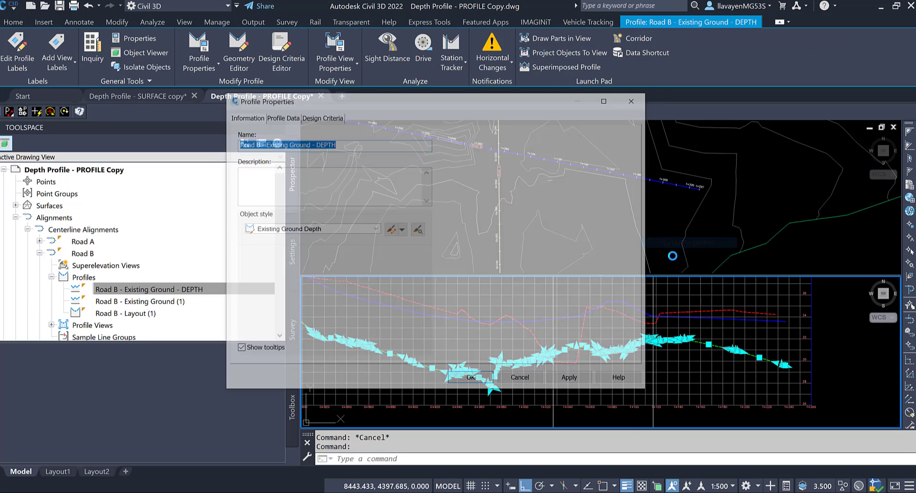
left_click(291, 116)
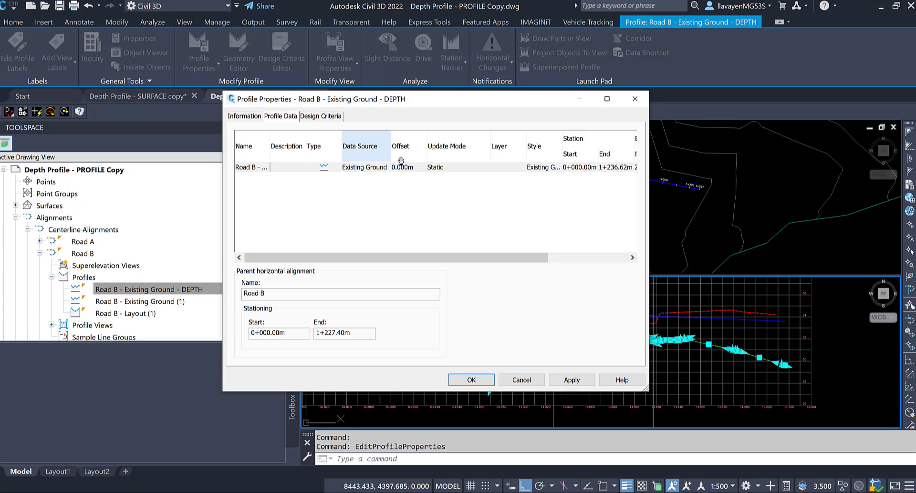
left_click(447, 168)
left_click(440, 185)
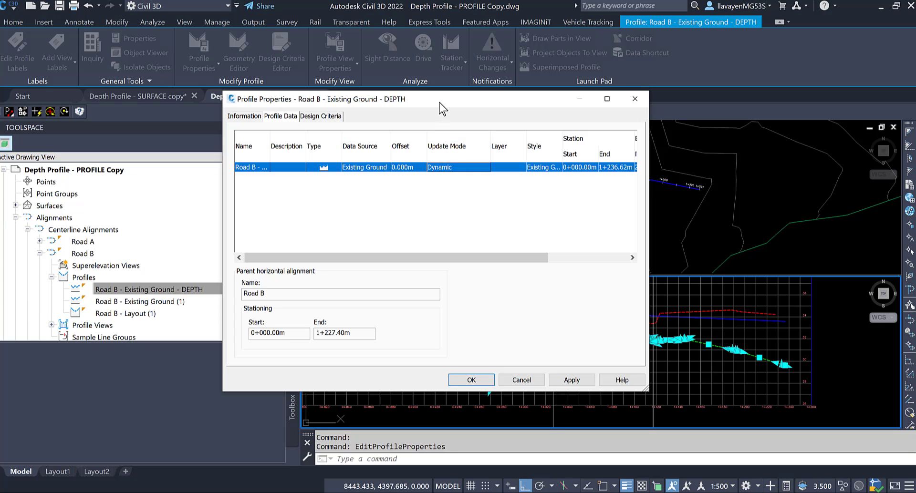
left_click_drag(348, 99, 219, 72)
left_click(444, 354)
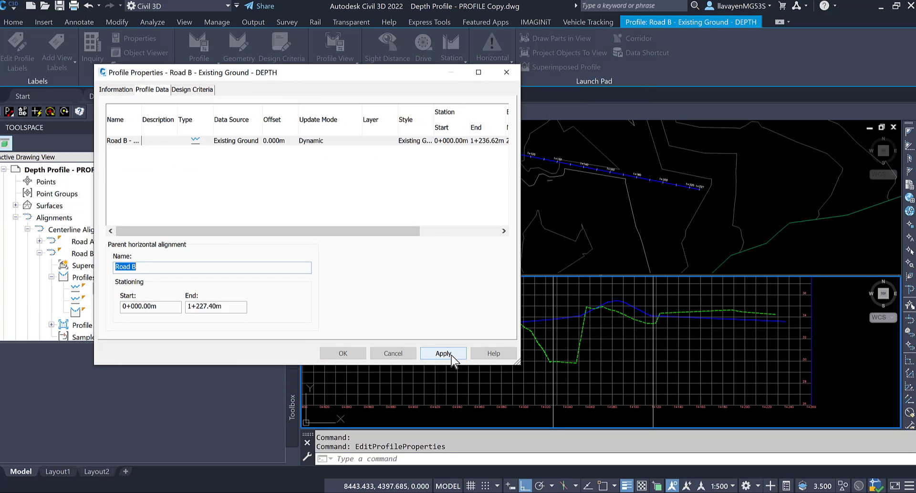
- Set the depth profile's update mode back to Static and accept the profile properties
left_click(311, 141)
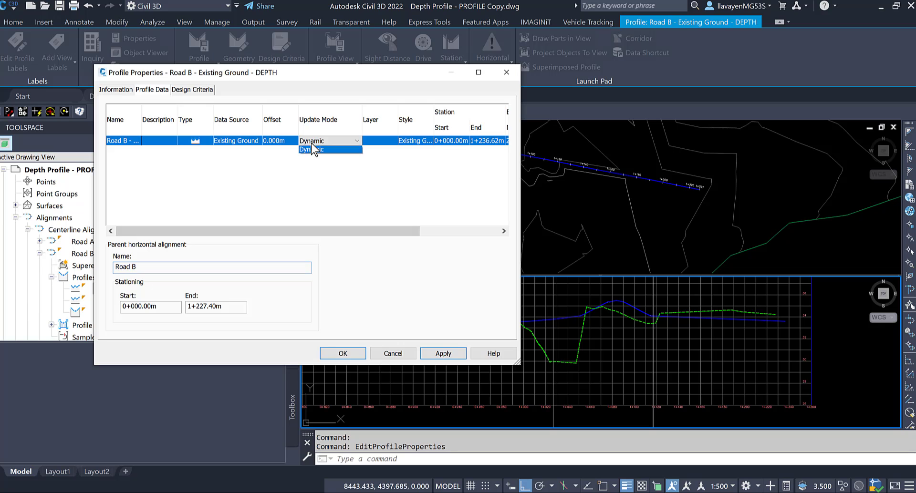
left_click(316, 148)
left_click(344, 349)
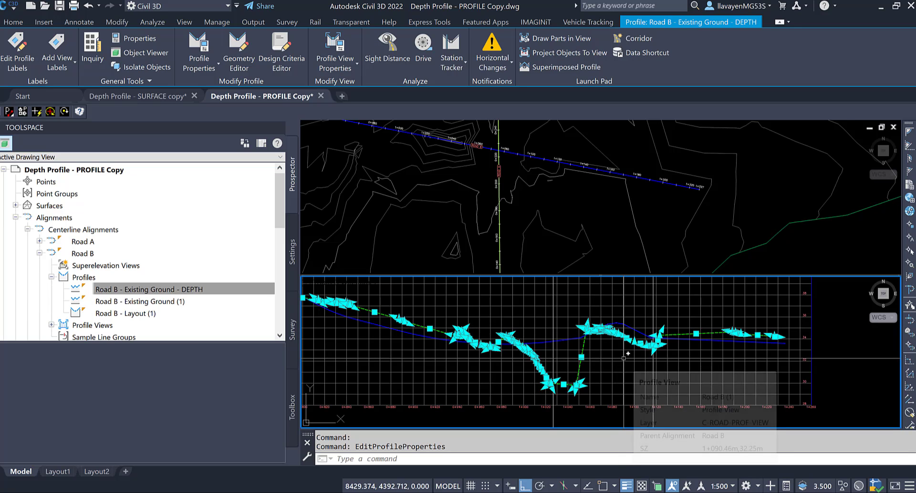
left_click(238, 48)
left_click(608, 335)
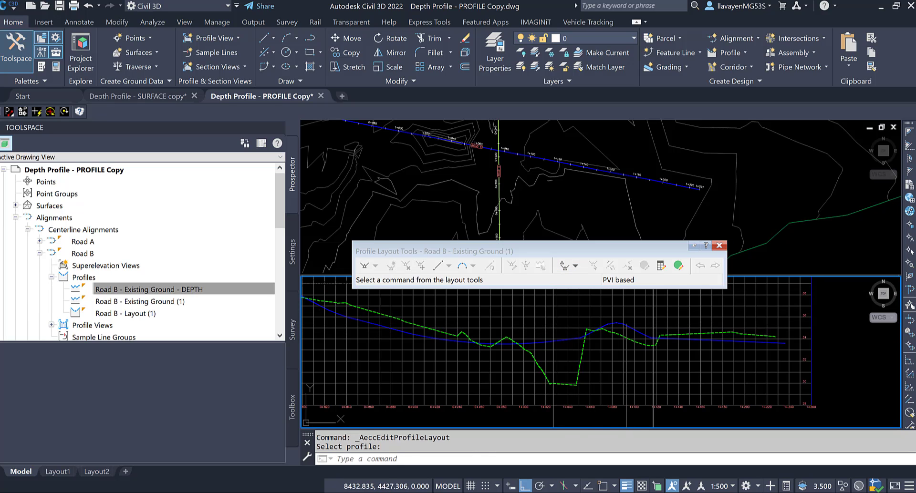
key("Escape")
left_click(719, 246)
left_click(629, 340)
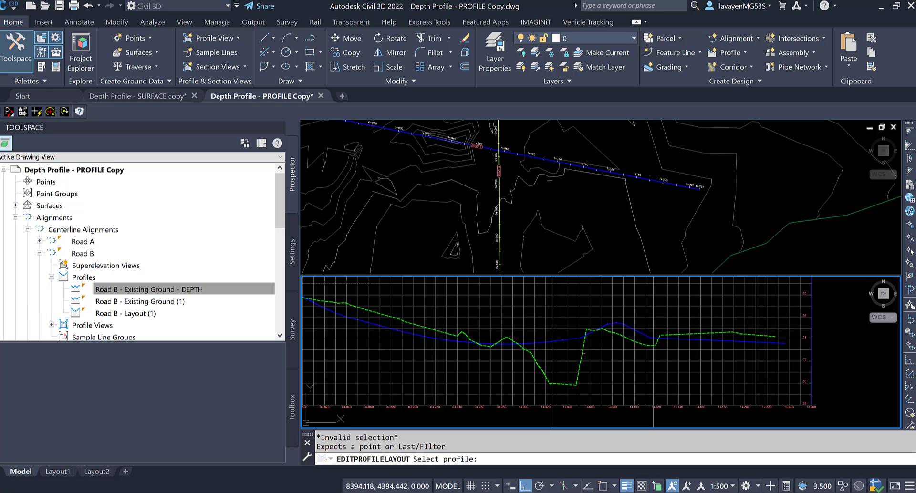
key("Return")
key("Return")
left_click(583, 348)
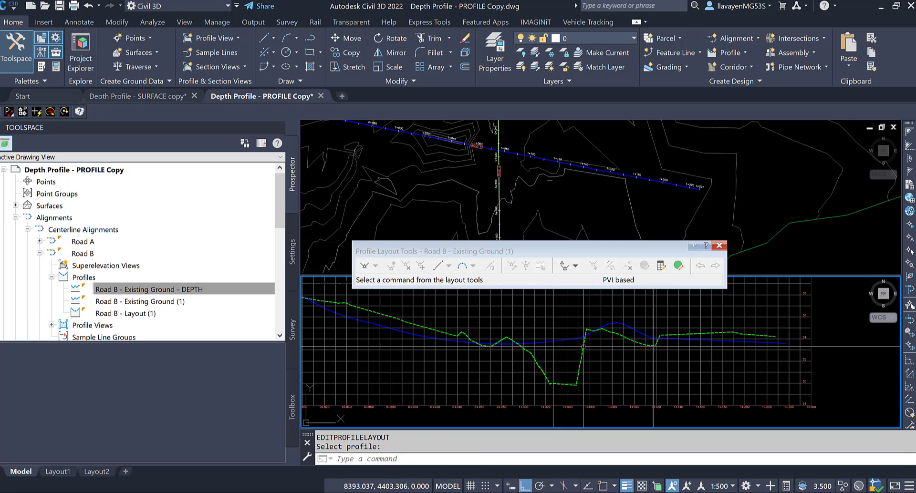
key("Escape")
key("Escape")
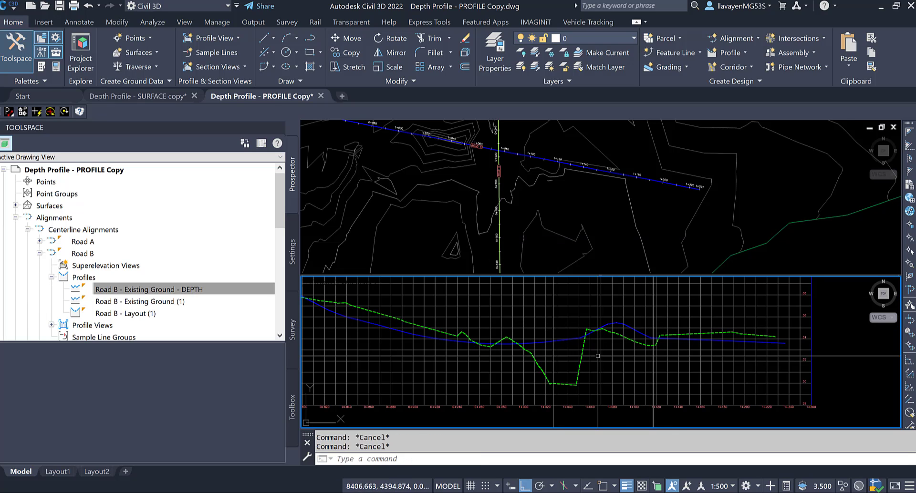
- Lower all PVIs of the Road B - Existing Ground - DEPTH profile by 1 m using its profile geometry tools
left_click(583, 351)
right_click(596, 359)
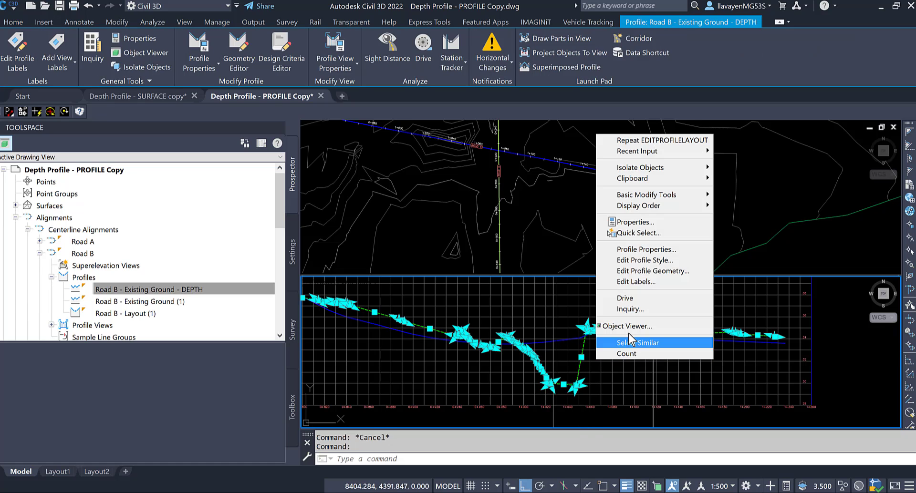
left_click(663, 268)
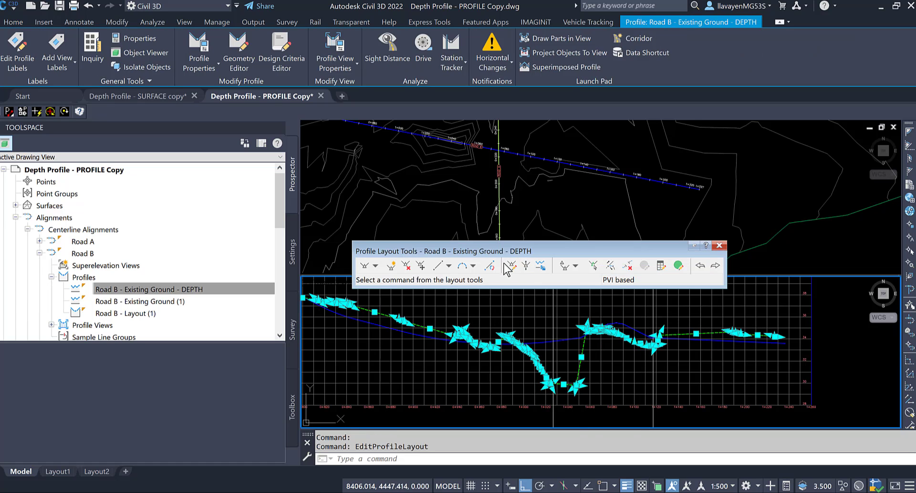
left_click(526, 266)
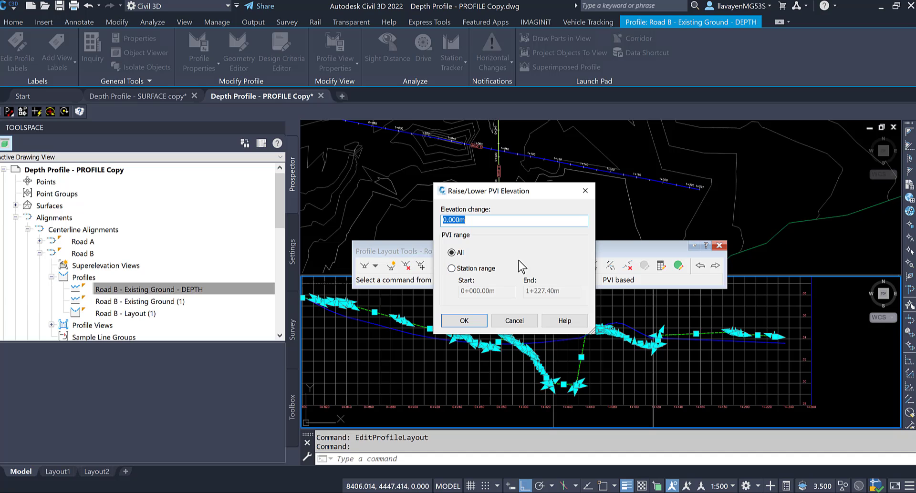
type("1")
left_click(464, 320)
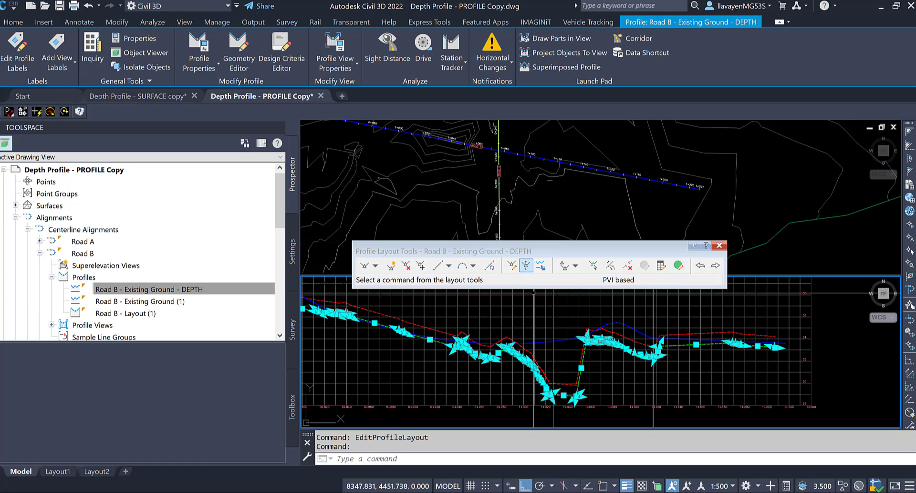
left_click(719, 246)
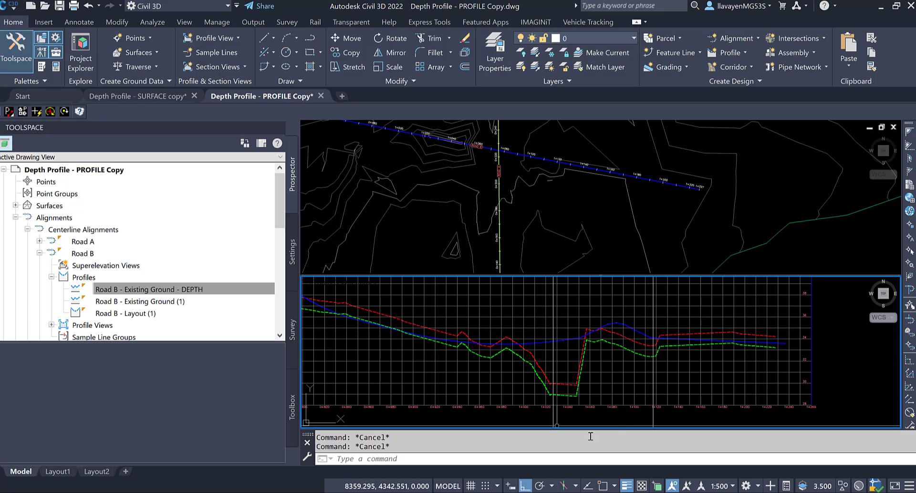
mouse_move(534, 372)
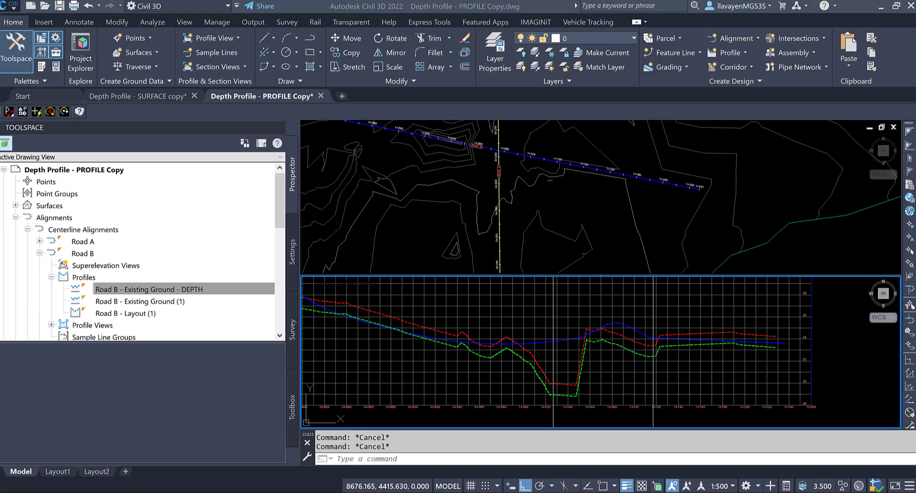
key("alt+Tab")
left_click(519, 251)
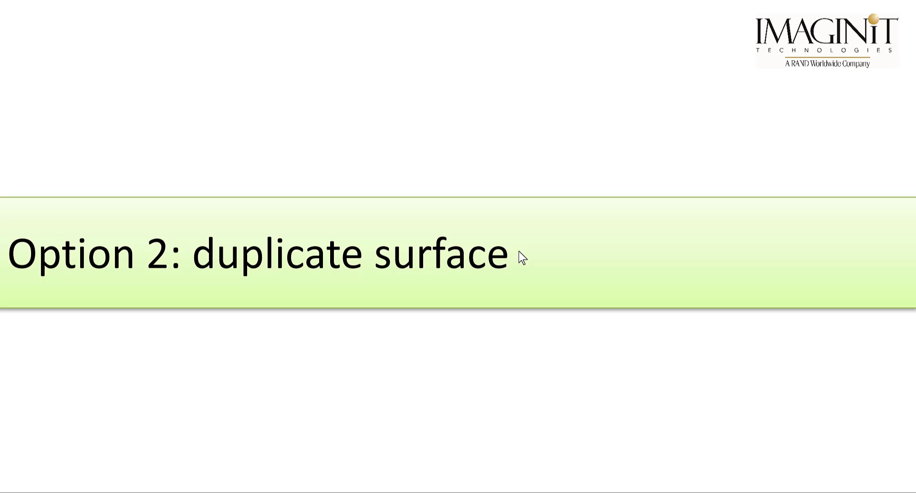
left_click(522, 258)
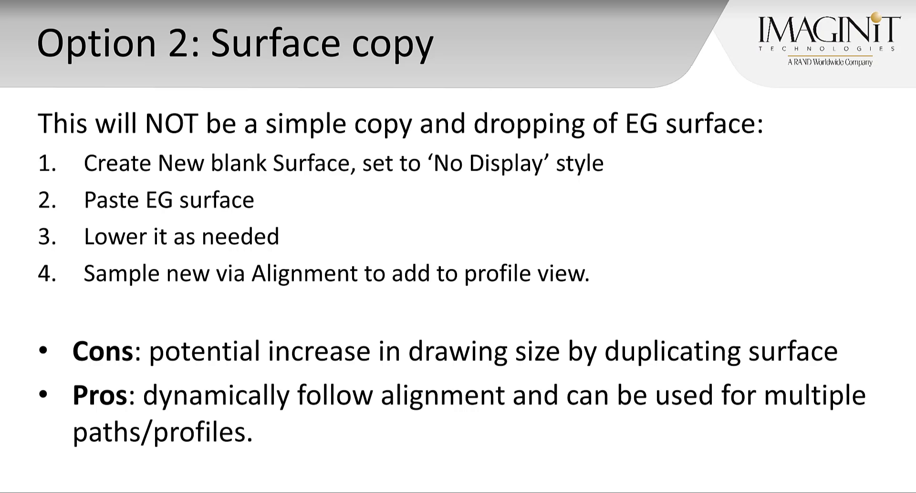